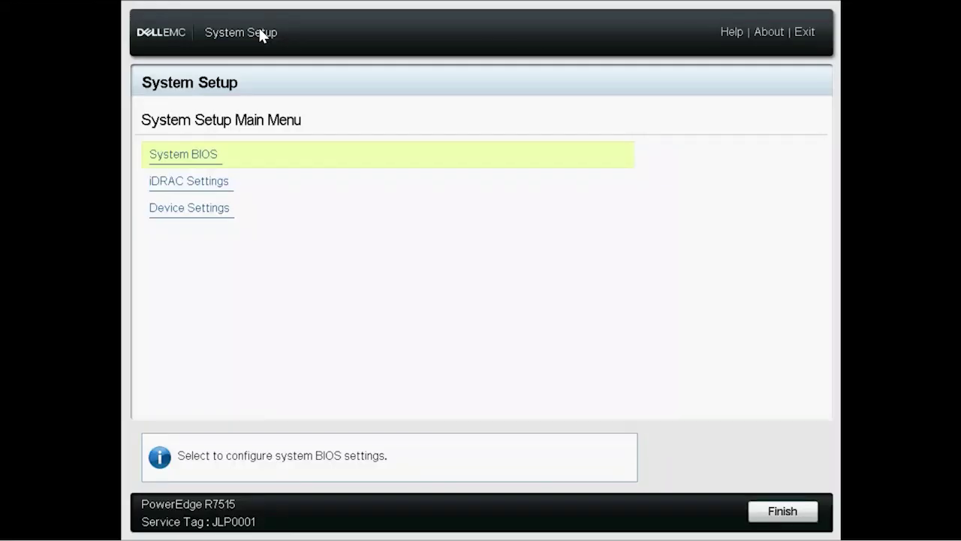
Go through Device Settings to the BOSS-S1 Configuration Utility's RAID configuration page.
click(191, 210)
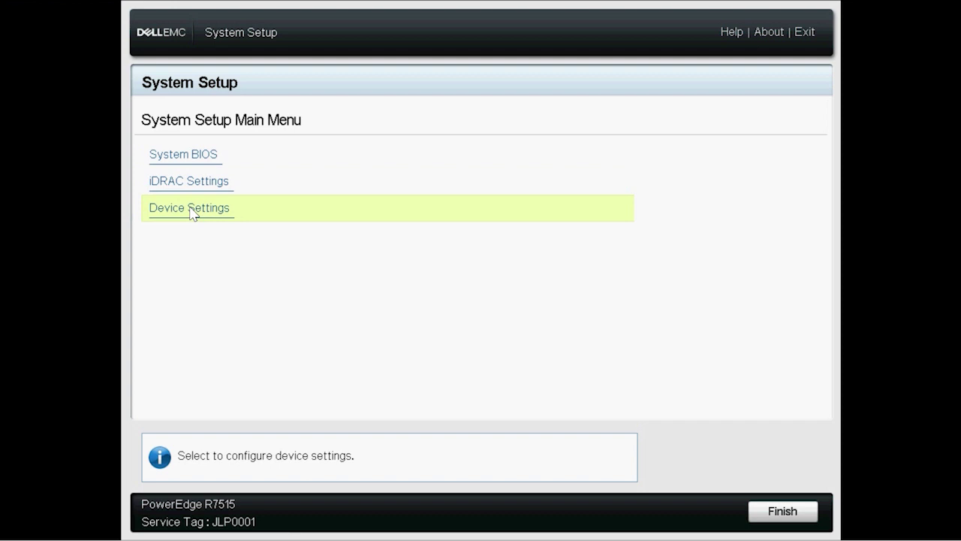
click(192, 213)
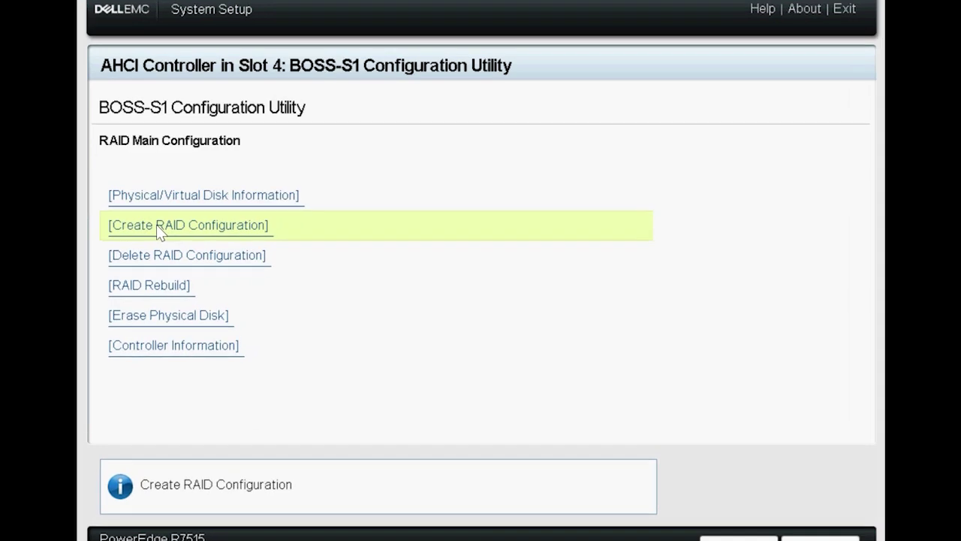
Select both BOSS-S1 physical drives for the RAID1 array.
click(195, 224)
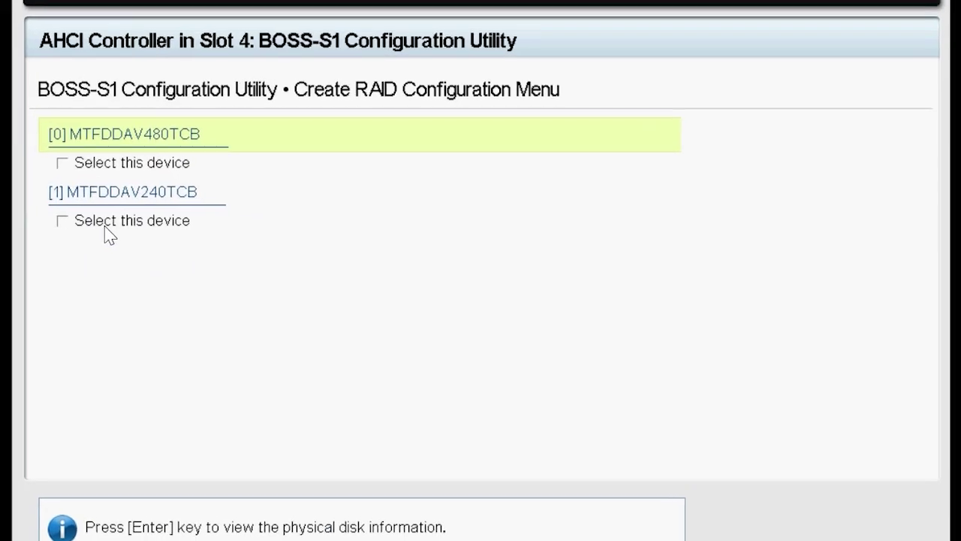
key(Down)
click(58, 162)
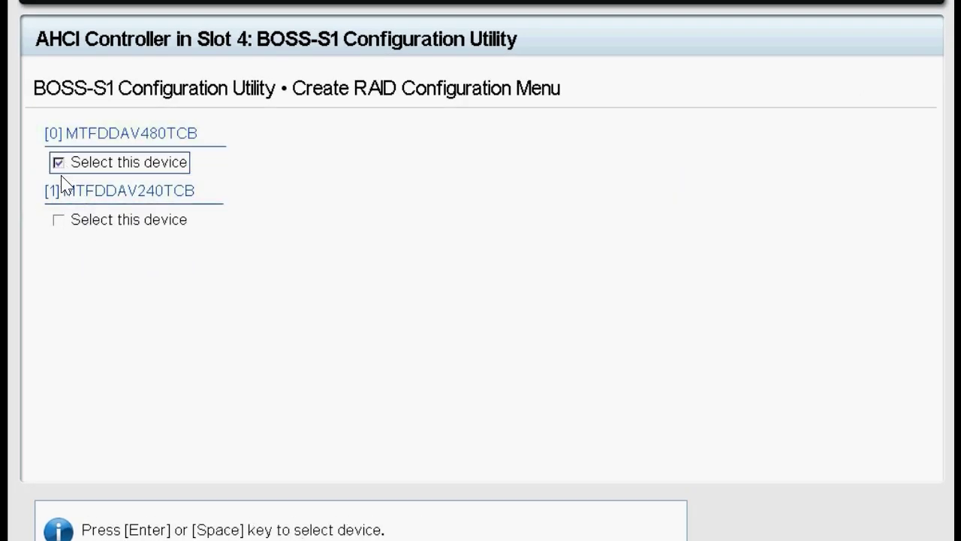
click(58, 220)
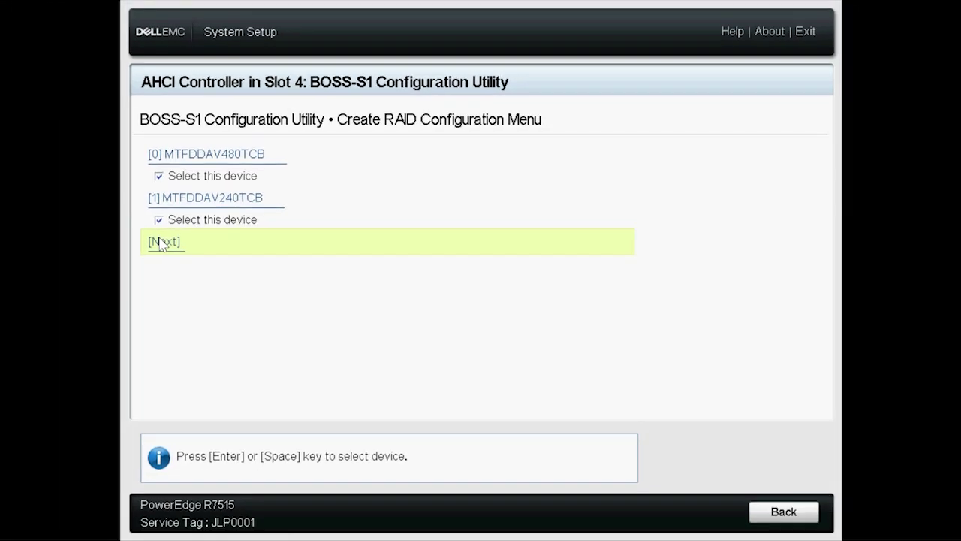
click(60, 239)
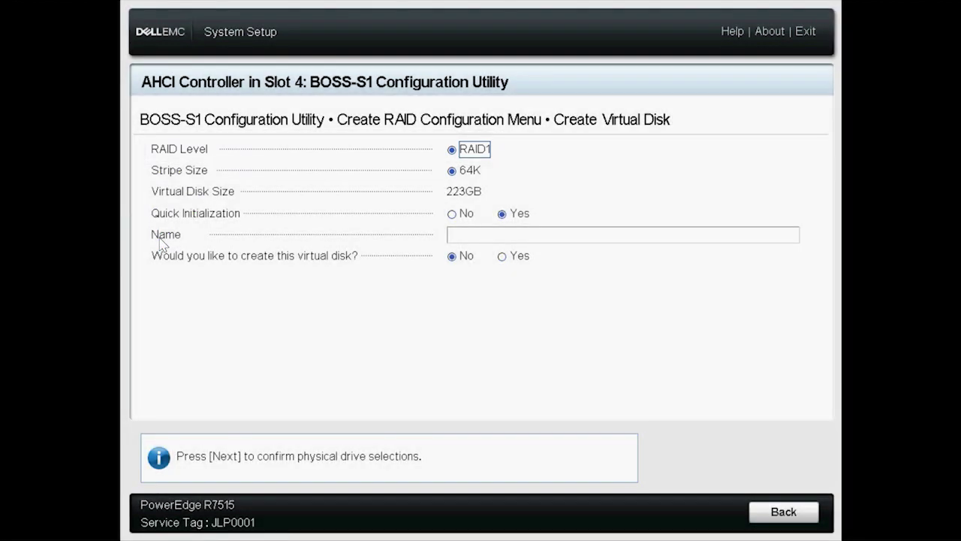
Name the virtual disk BOSS_OS_VD, confirm creation past the data-loss warning.
click(452, 235)
text(BOSS_OS_VD)
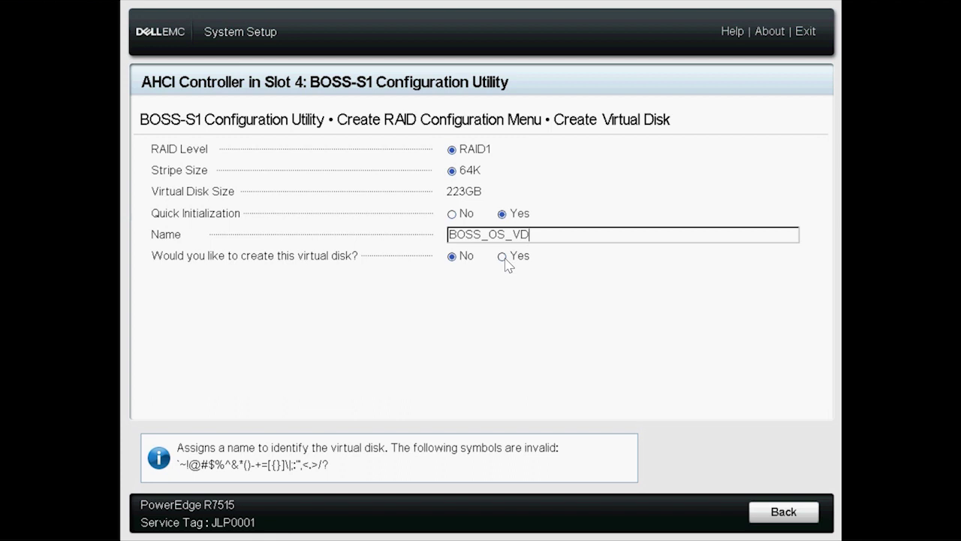
click(502, 256)
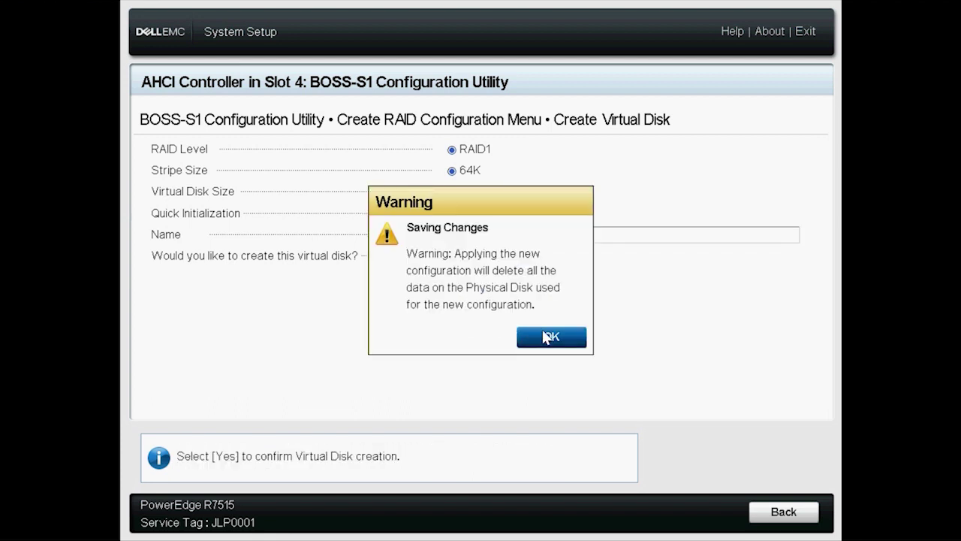
click(547, 336)
click(163, 285)
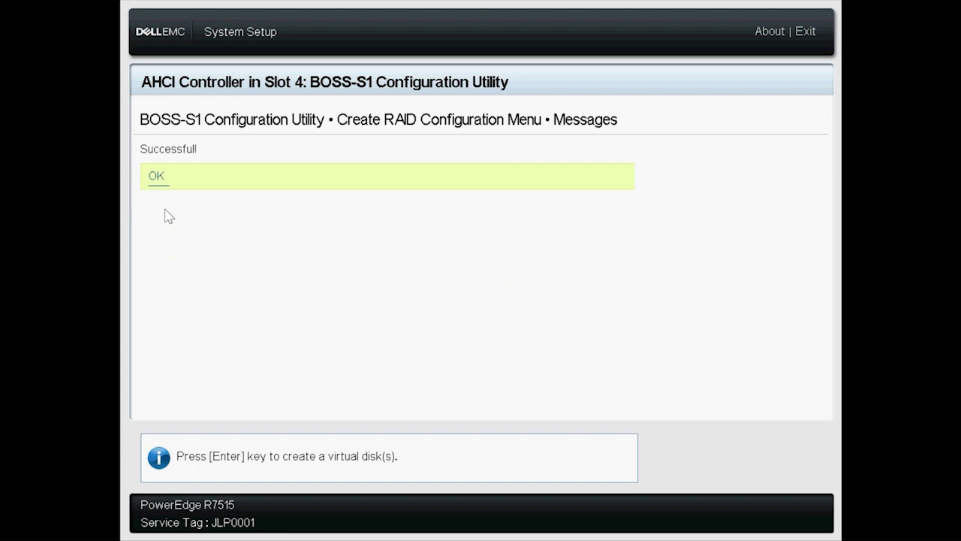
click(157, 177)
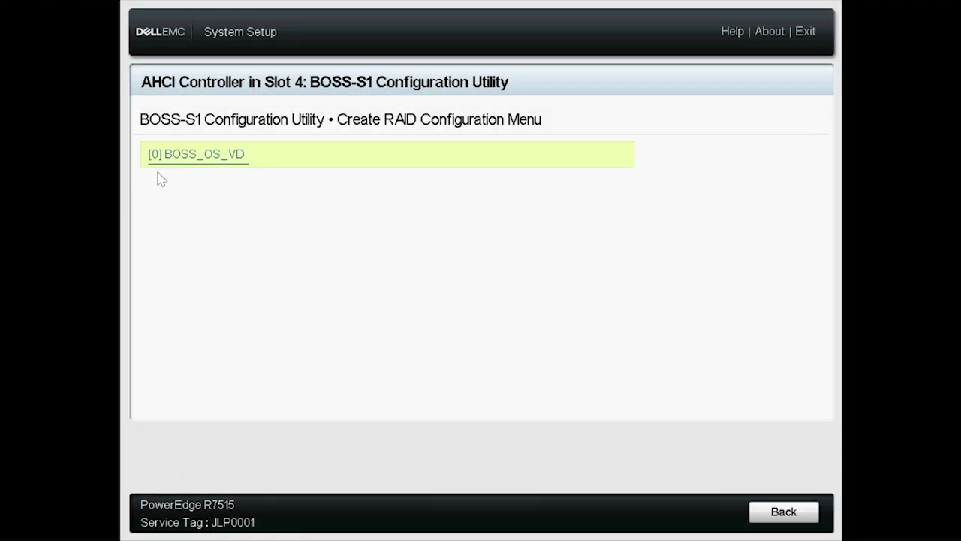
Check the BOSS_OS_VD virtual disk details, then return to the RAID main configuration.
click(172, 156)
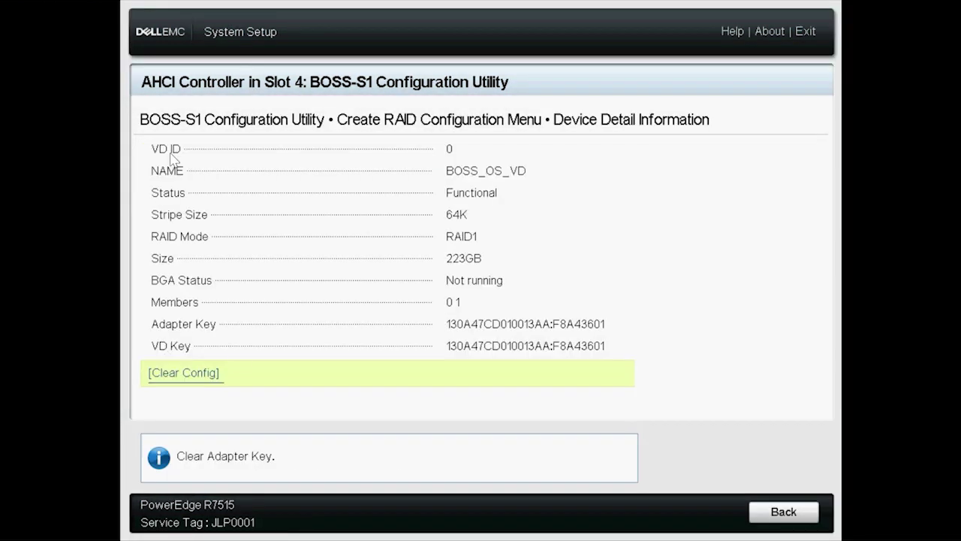
click(772, 511)
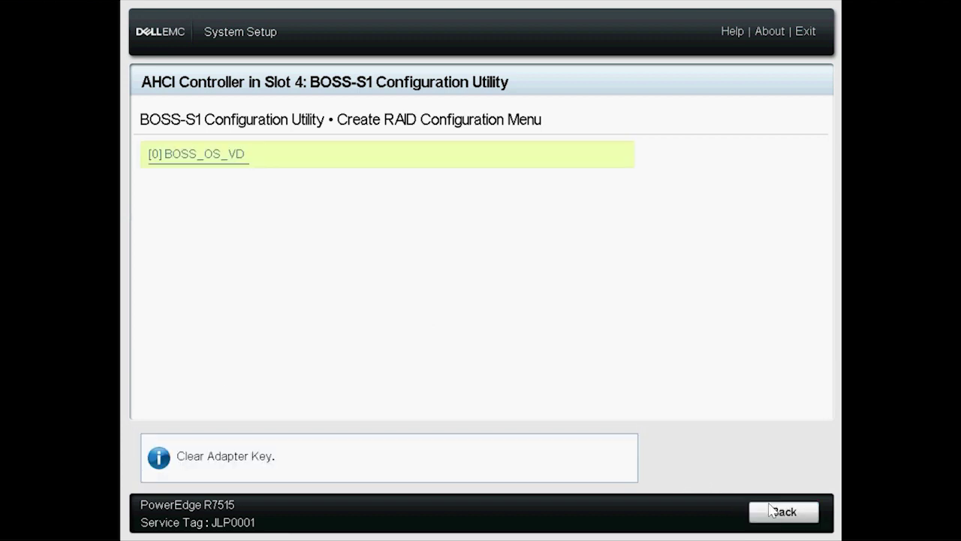
click(771, 510)
Save the BOSS-S1 configuration changes and finish System Setup to exit.
click(771, 511)
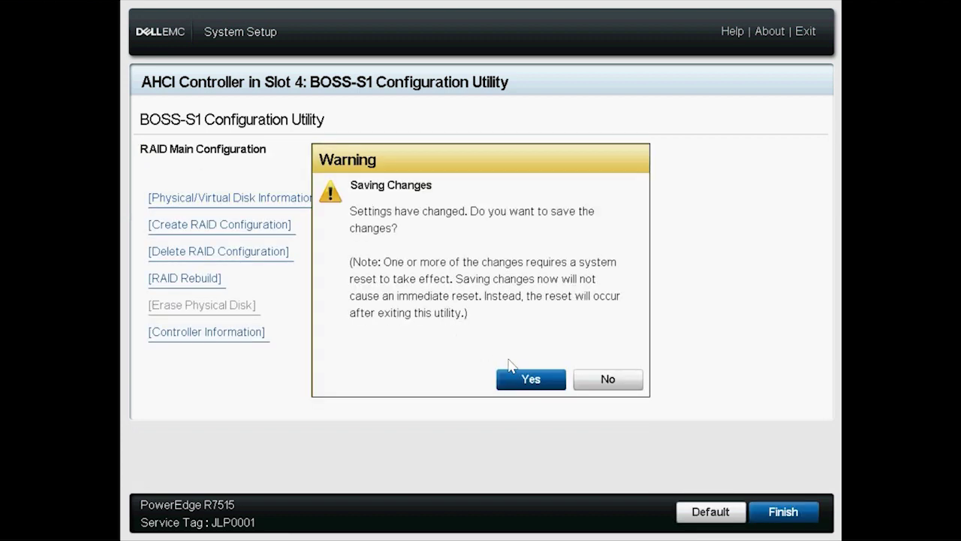
click(535, 382)
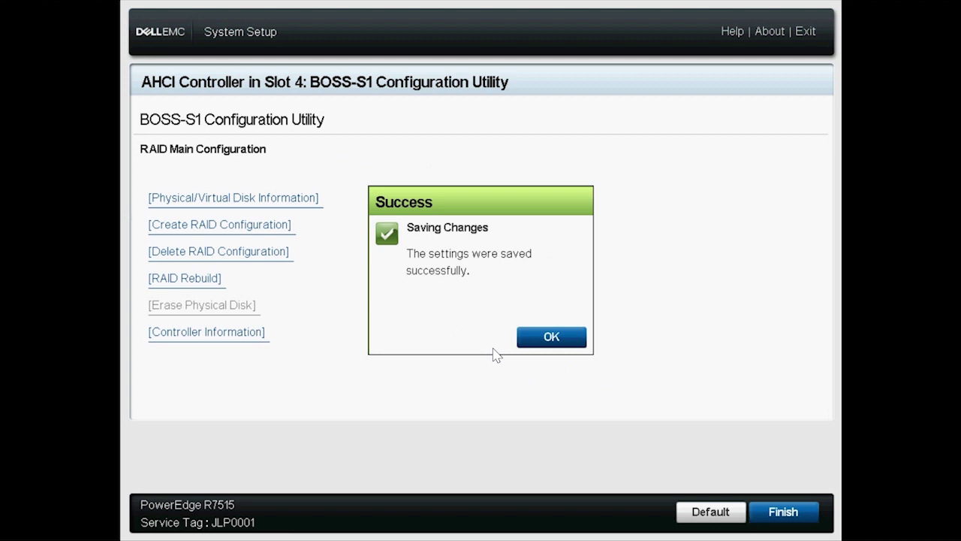
click(526, 337)
click(775, 517)
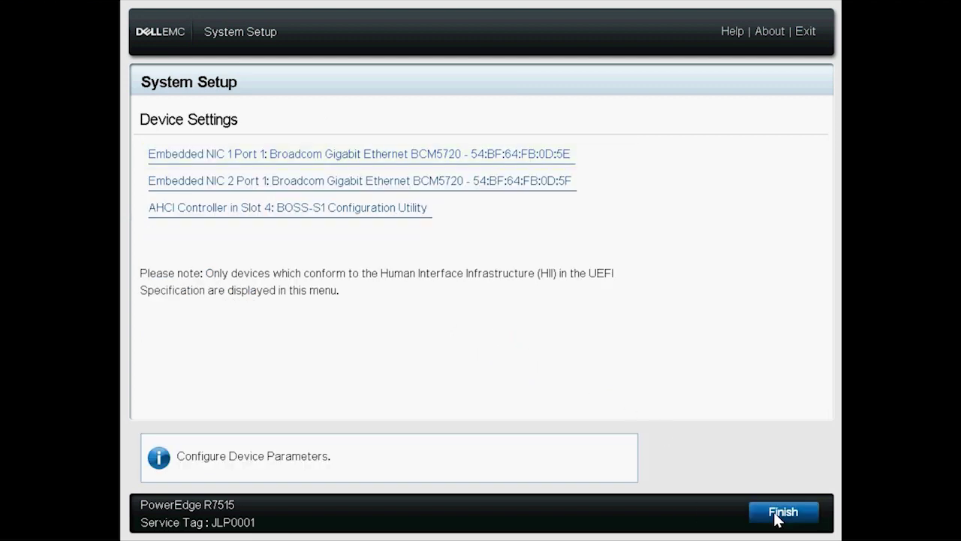
click(776, 515)
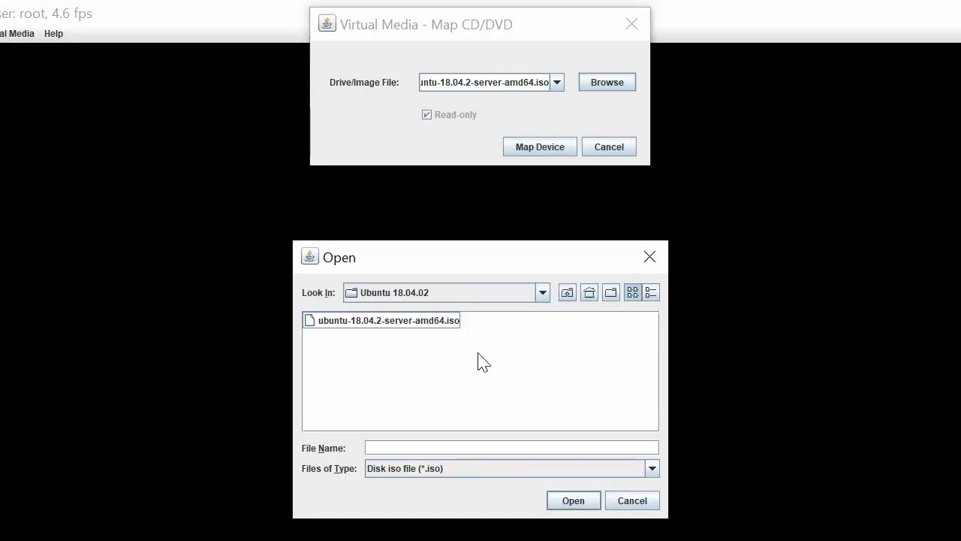
Map ubuntu-18.04.2-server-amd64.iso as the server's virtual CD/DVD.
click(434, 321)
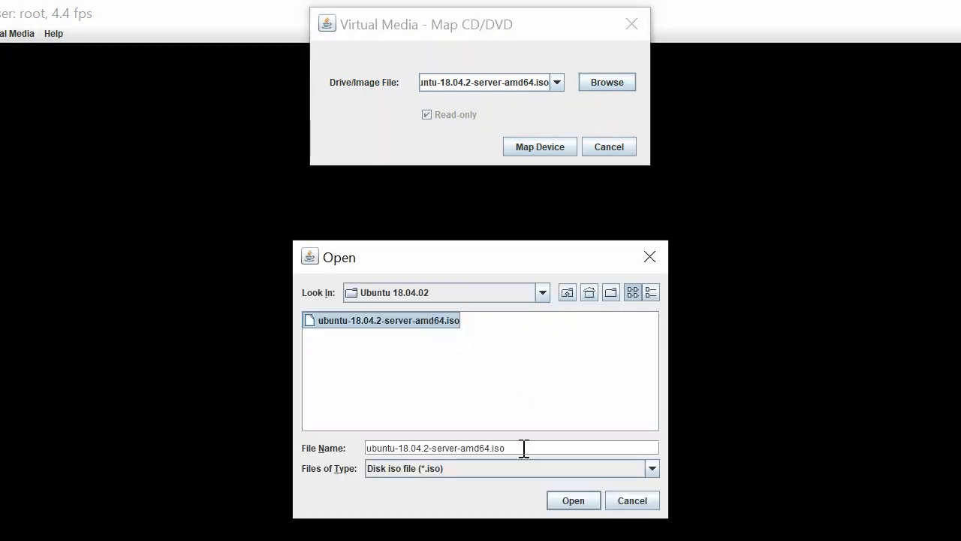
click(567, 502)
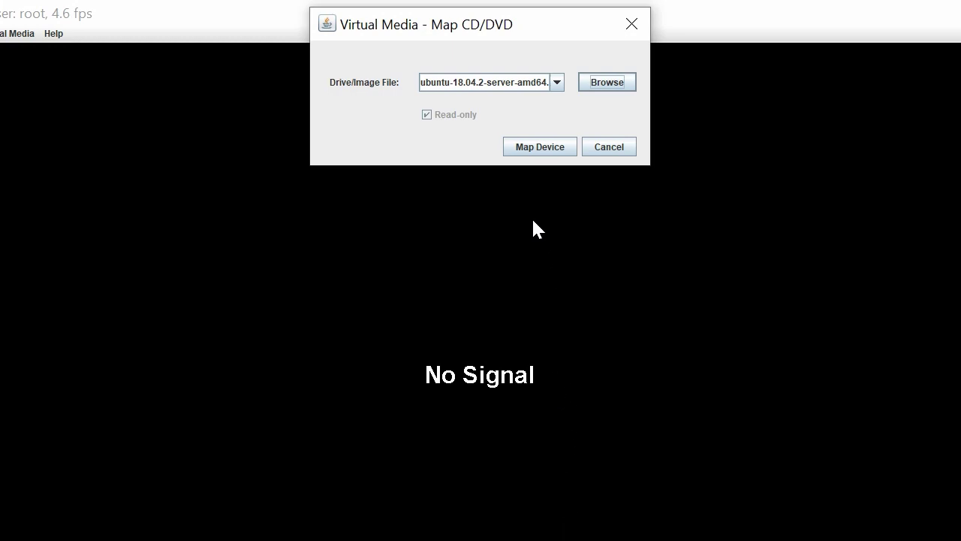
click(524, 149)
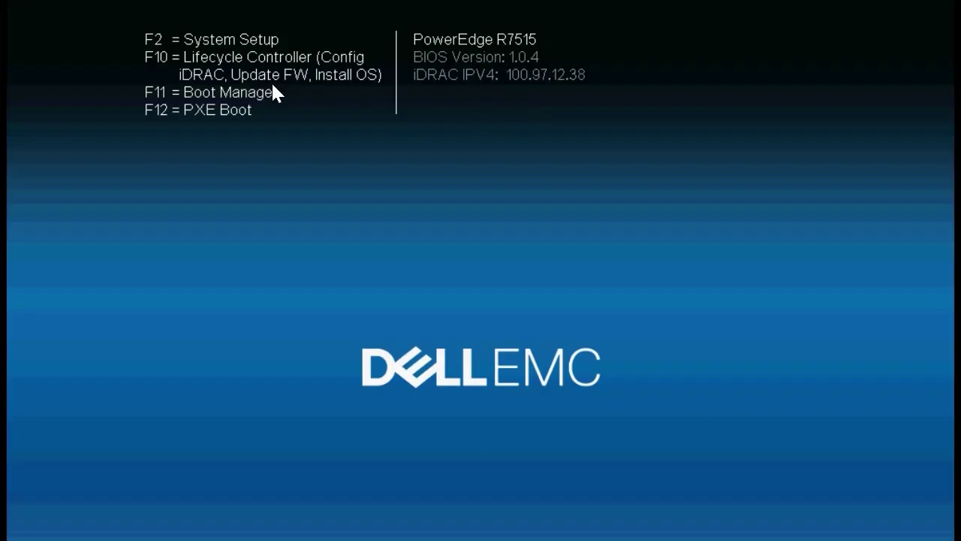
Use the F11 One-shot UEFI Boot Menu to boot from the Virtual Optical Drive.
key(F11)
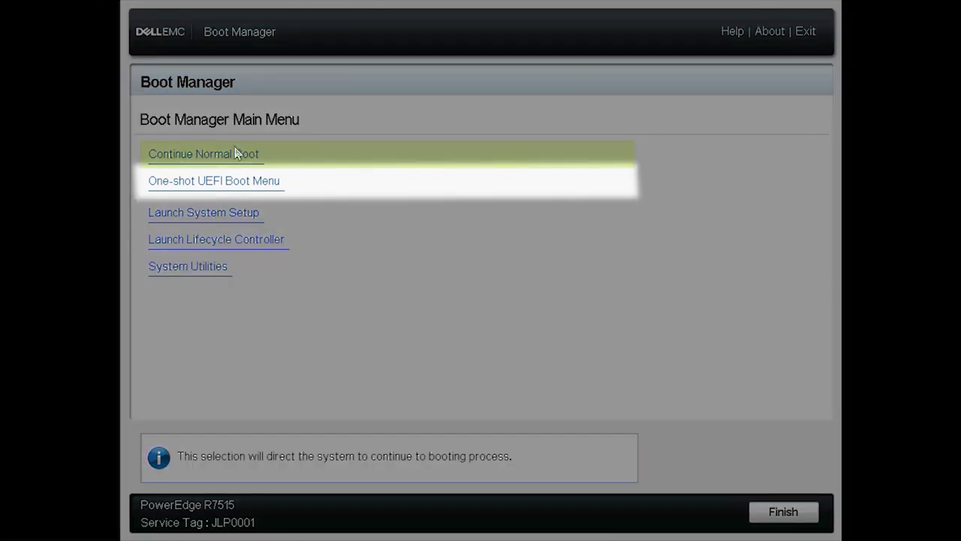
click(199, 187)
click(198, 187)
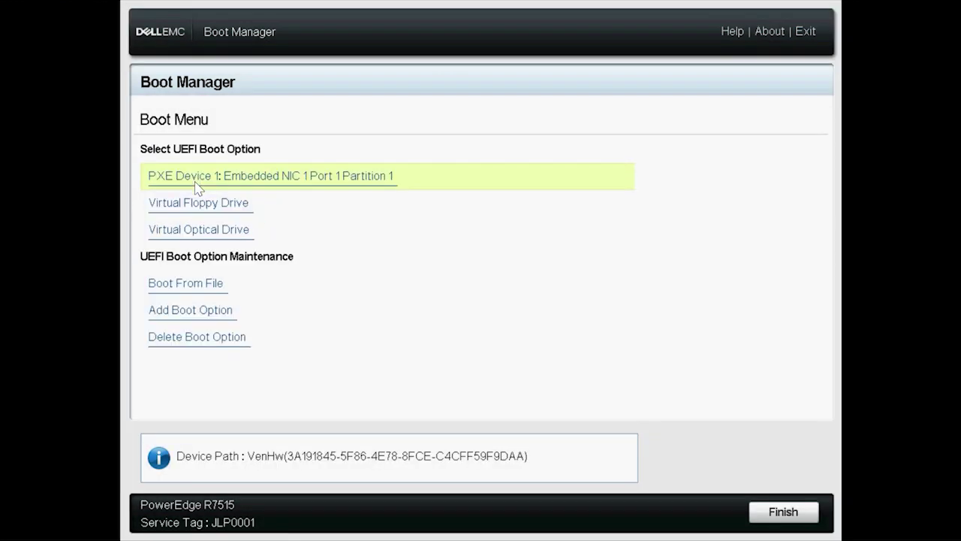
click(187, 230)
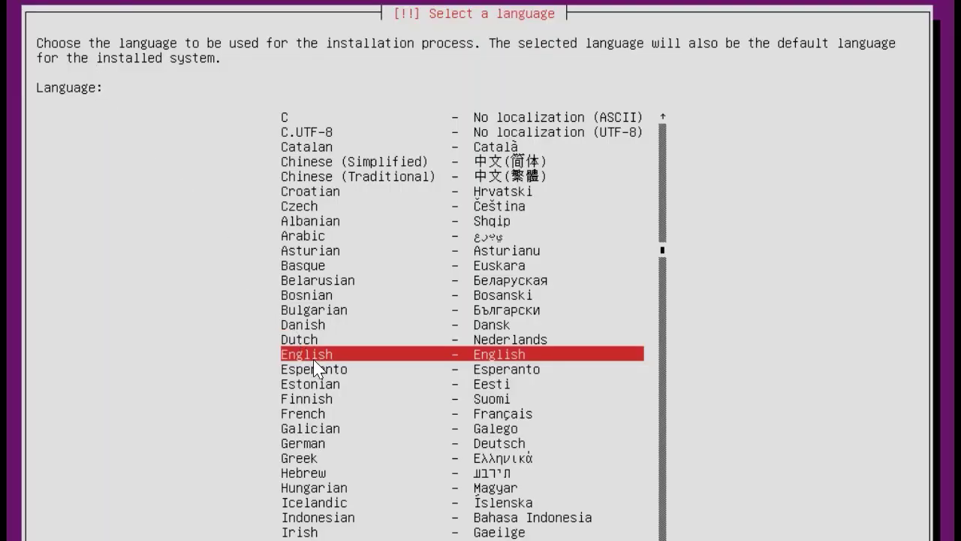
Accept English language, United States location and the English (US) keyboard layout.
key(Return)
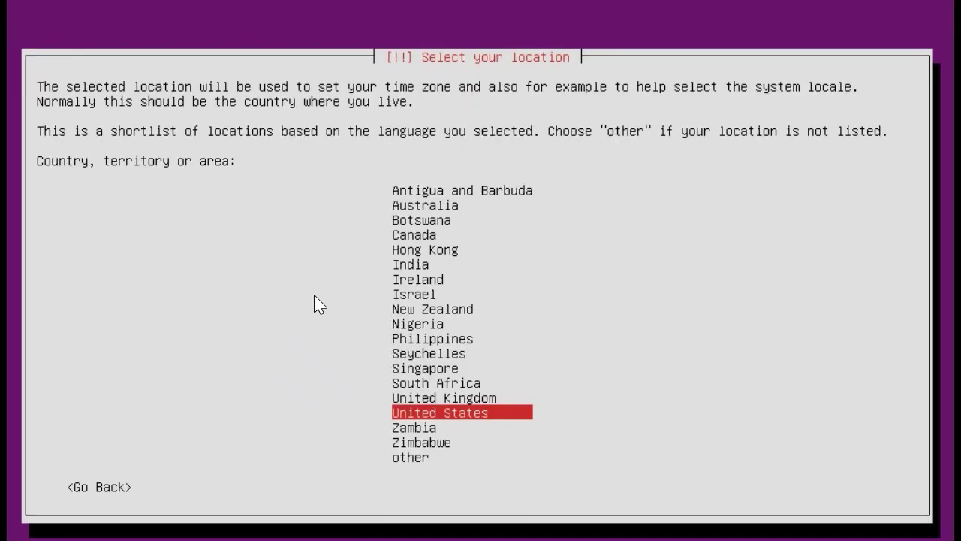
key(Return)
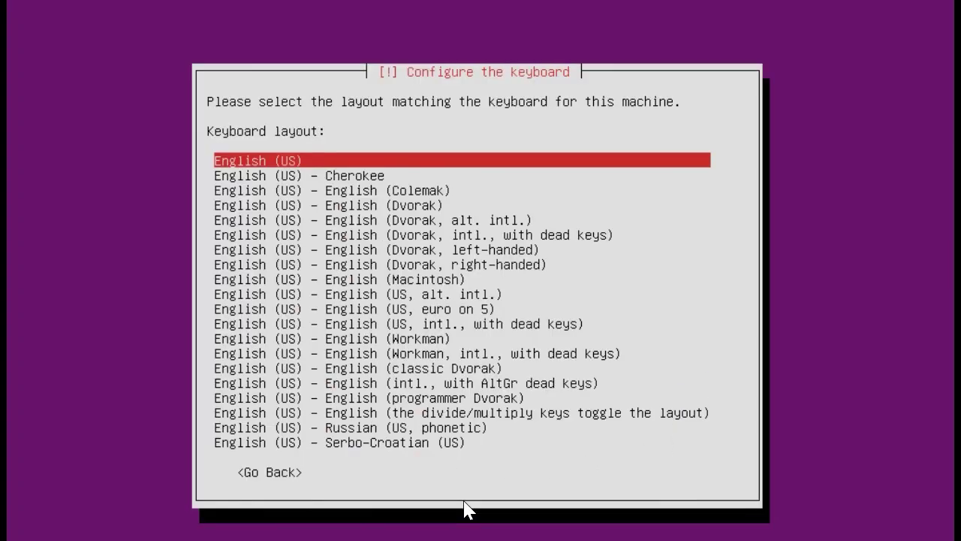
key(Return)
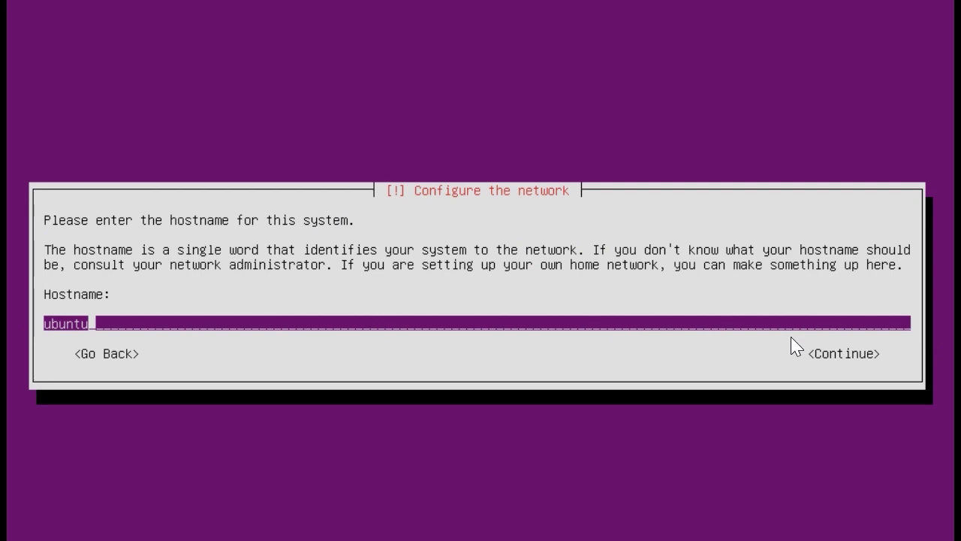
Keep the hostname ubuntu and enter the new user's full name.
key(Tab)
key(Return)
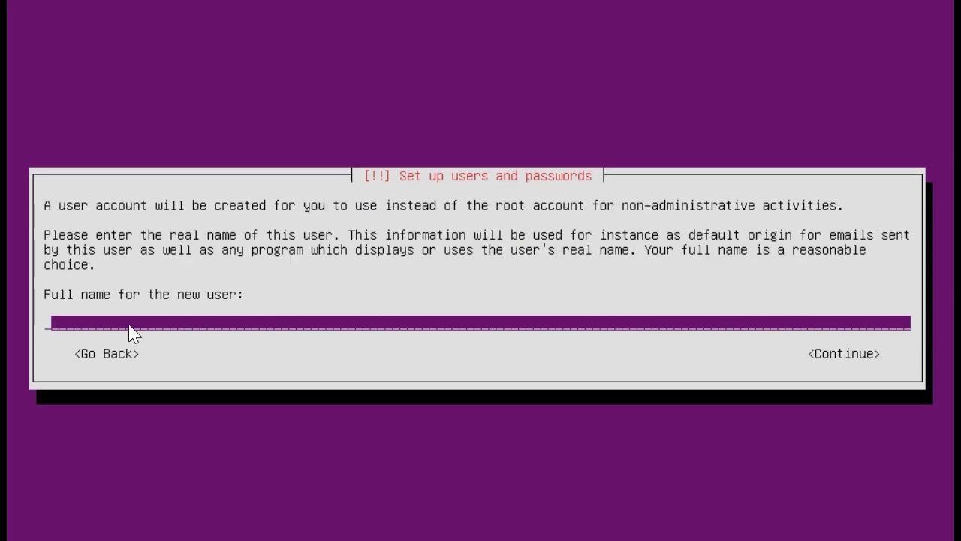
text(ubuntu )
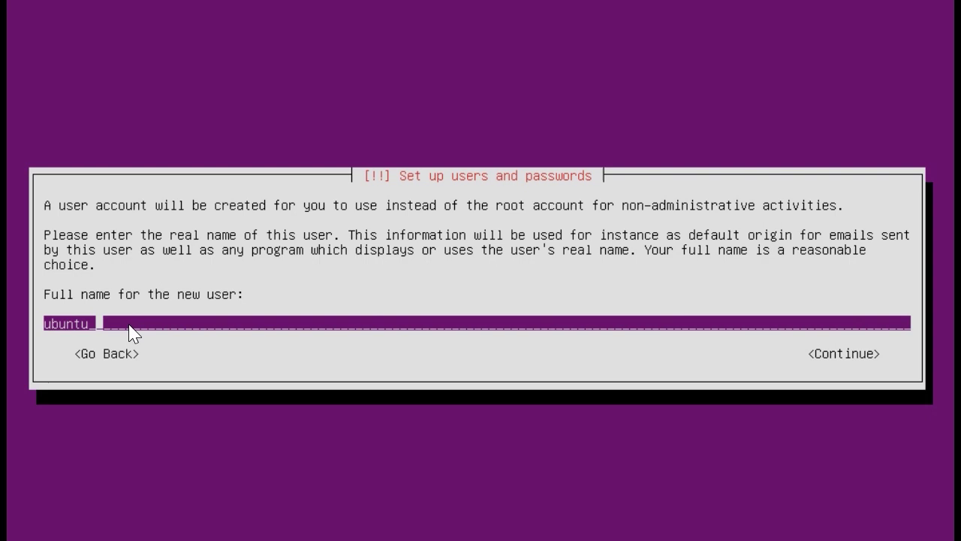
text(user)
key(Tab)
key(Return)
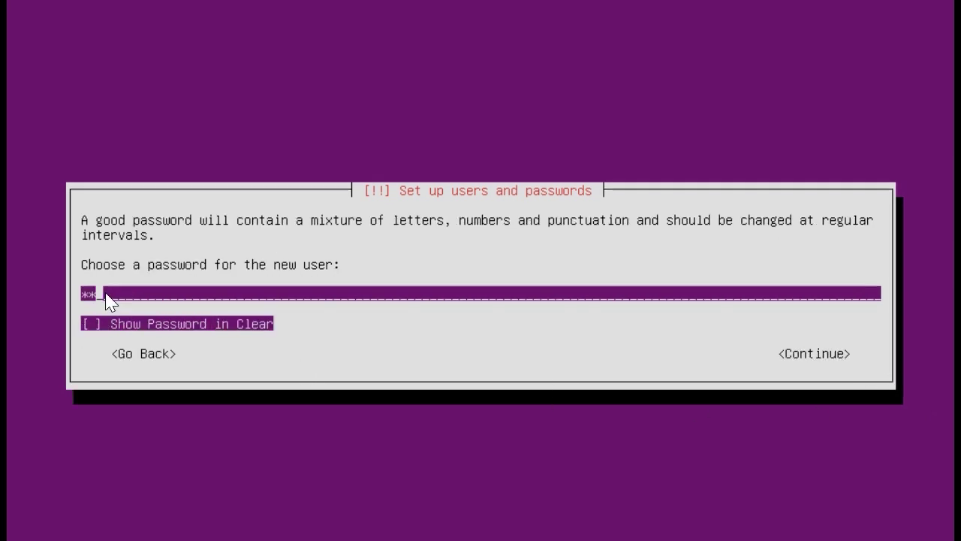
Enter and verify the new user account's password.
key(Return)
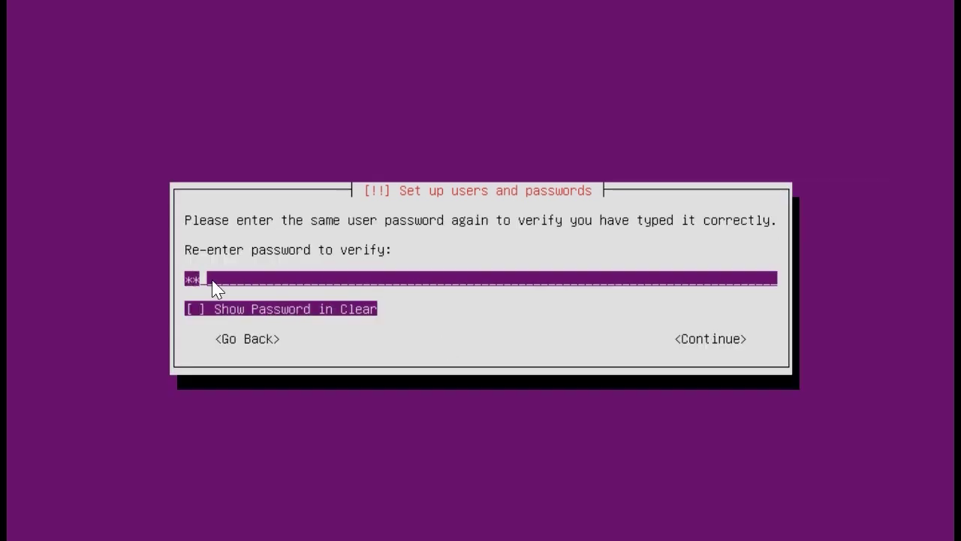
key(Tab)
key(Tab)
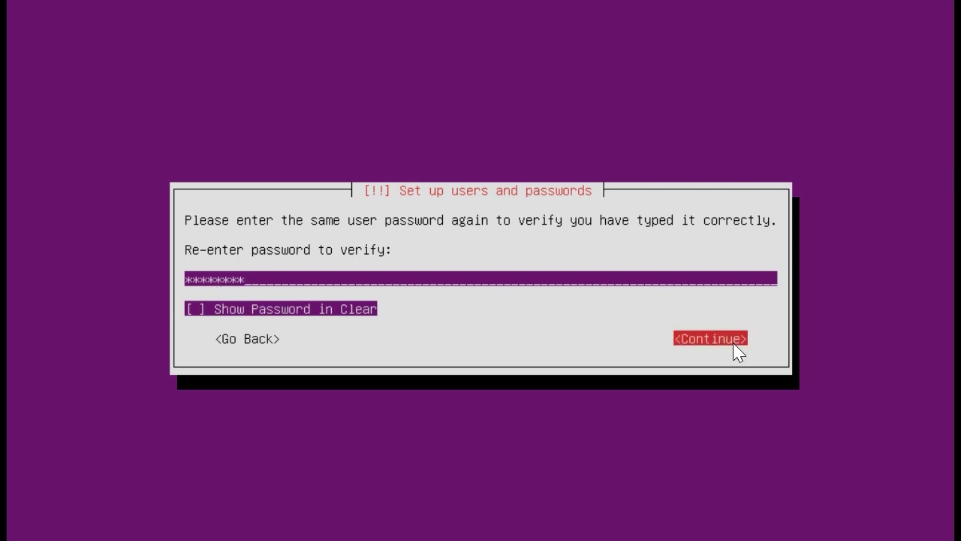
key(Return)
key(Return)
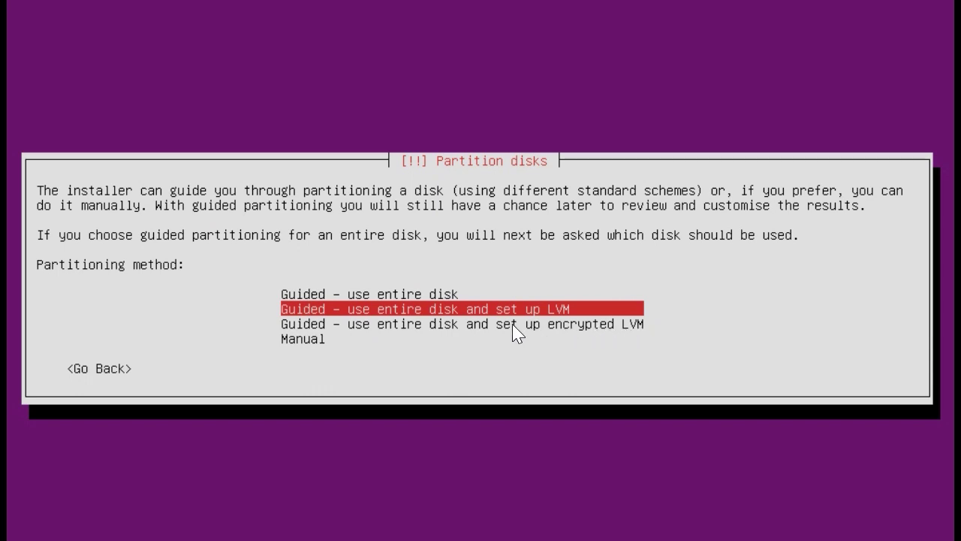
Partition the entire 240 GB DELLBOSS disk using guided partitioning.
key(Up)
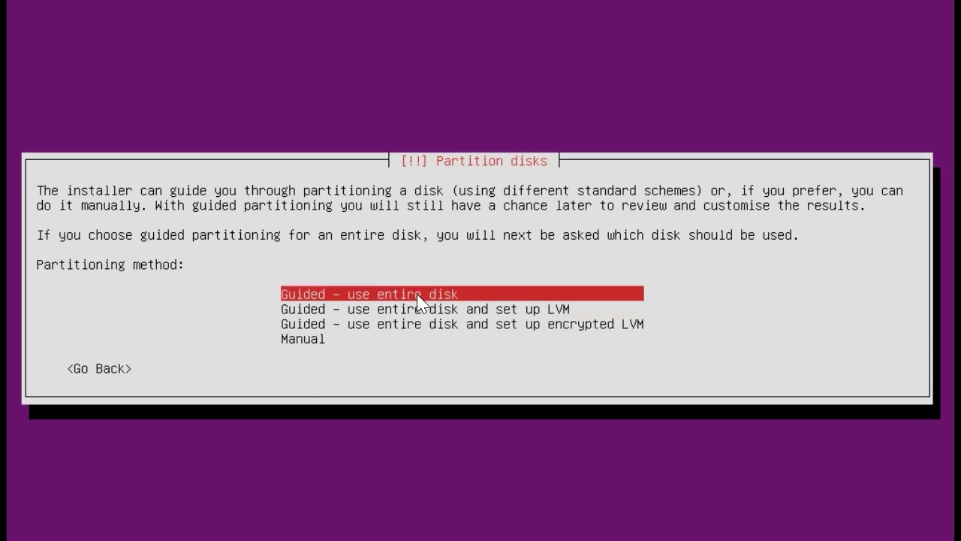
key(Return)
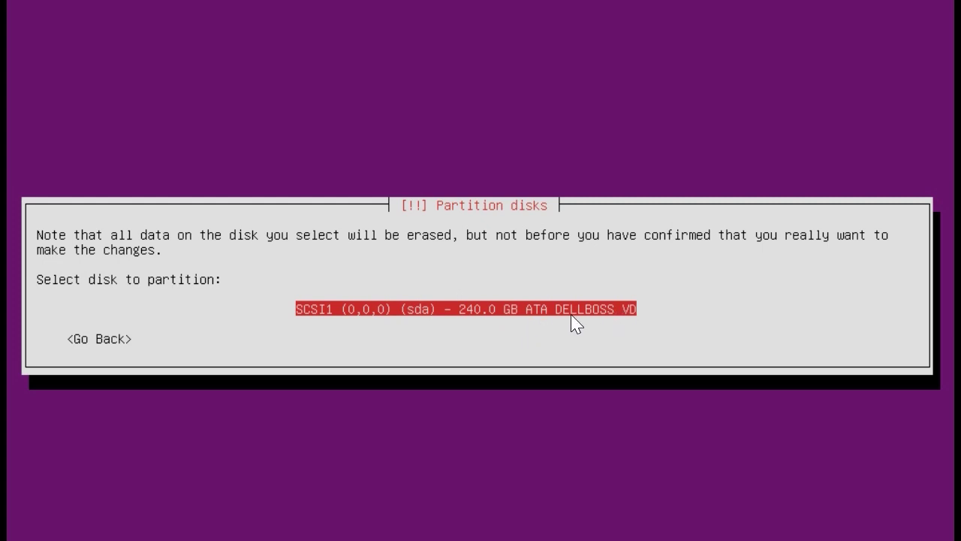
key(Return)
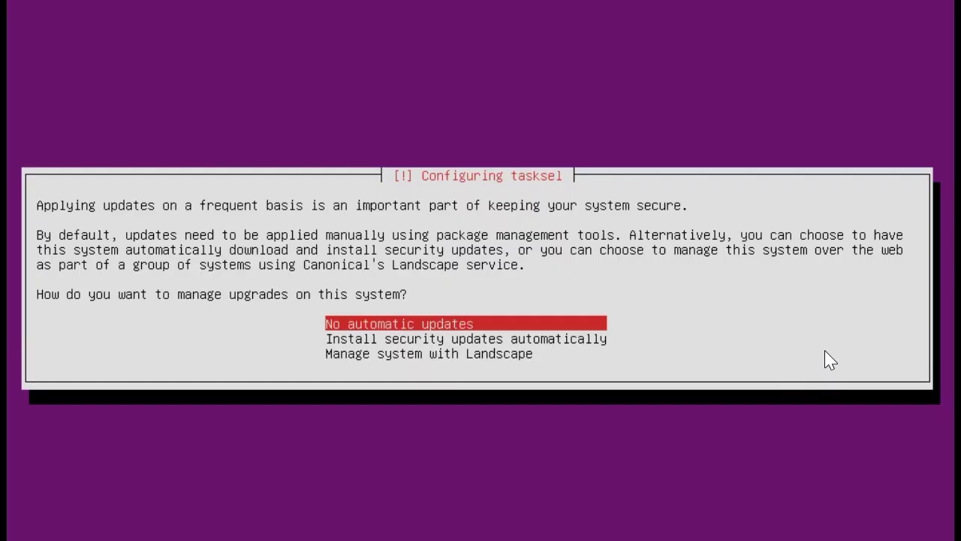
Choose automatic security updates and add OpenSSH server to the installation.
key(Down)
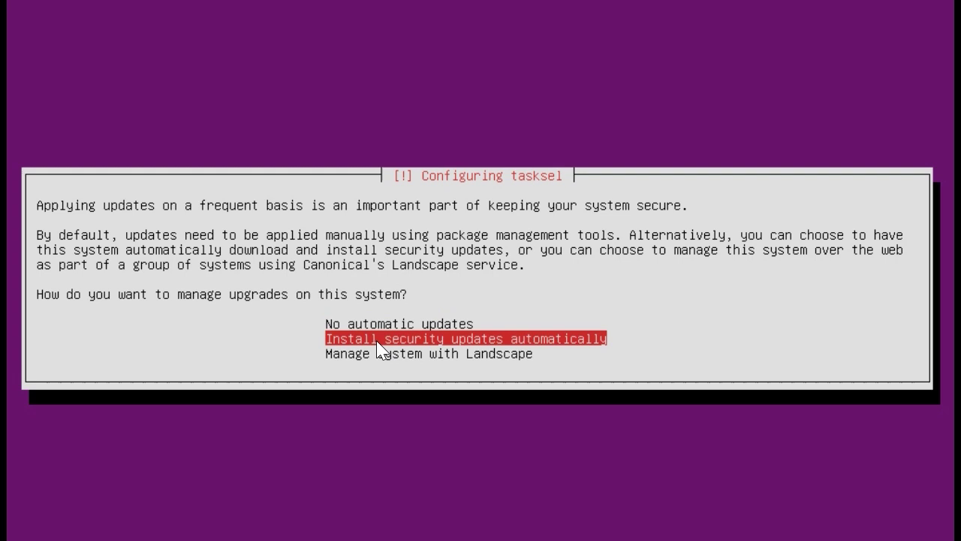
key(Return)
key(Down)
key(Down)
key(Down)
key(Down)
key(Down)
key(Down)
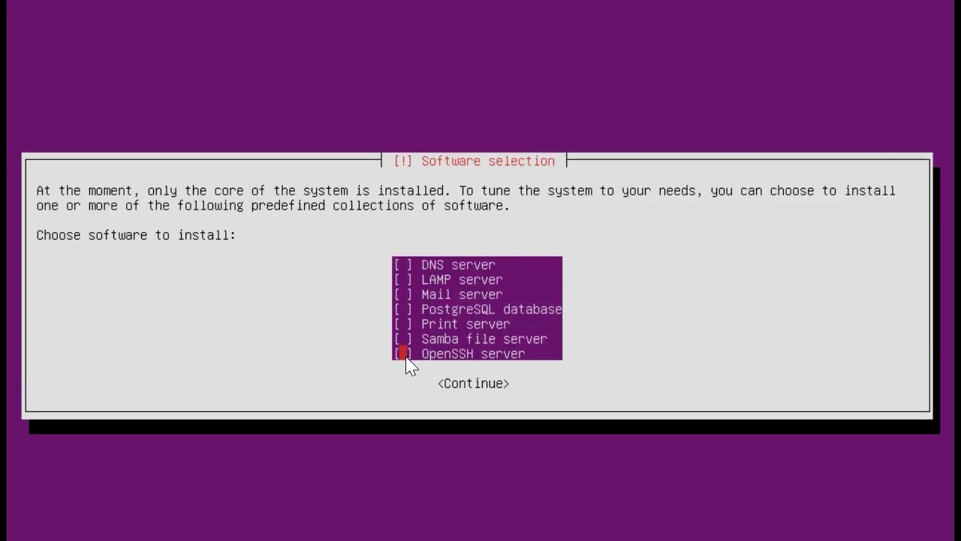
key(space)
key(Tab)
key(Return)
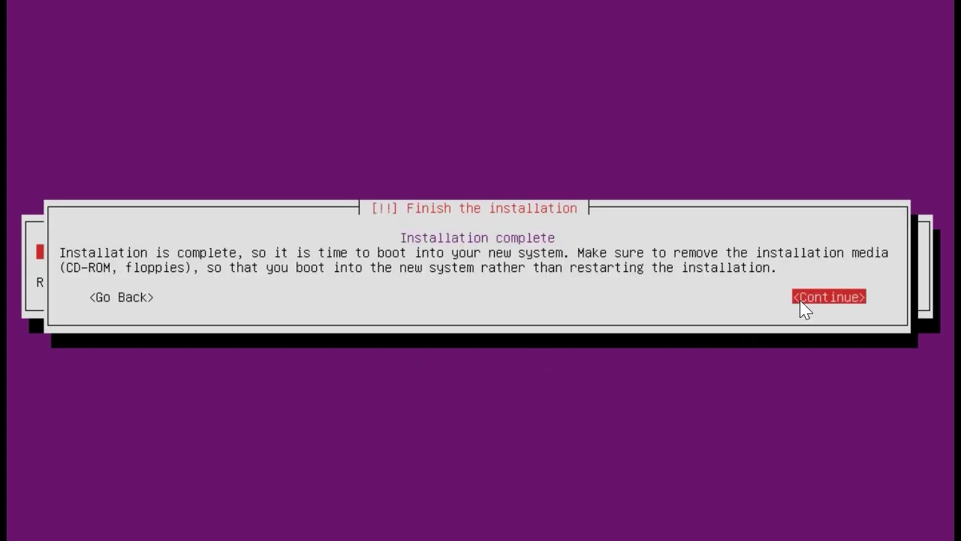
Finish the installation, reboot, and log in at tty1 with the new user's name and password.
click(750, 288)
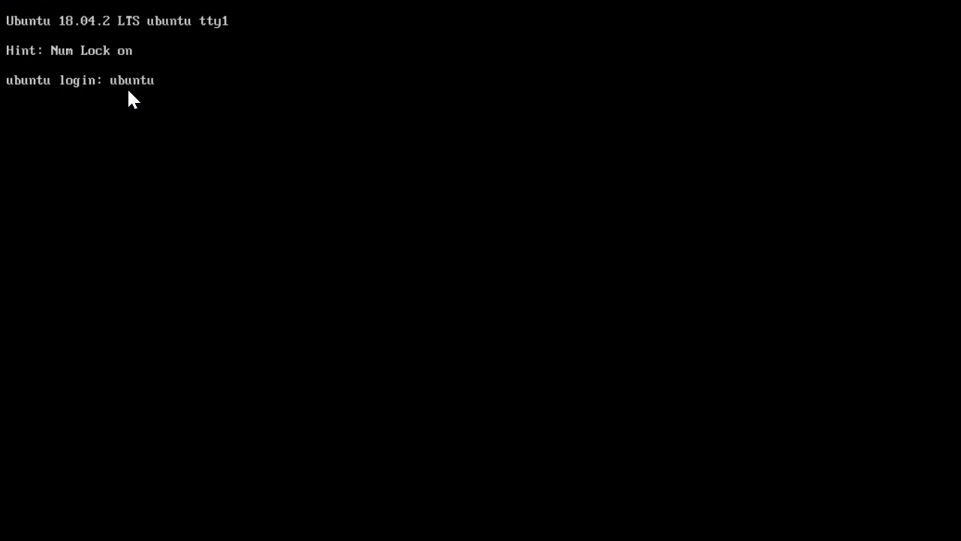
text(_user)
key(Return)
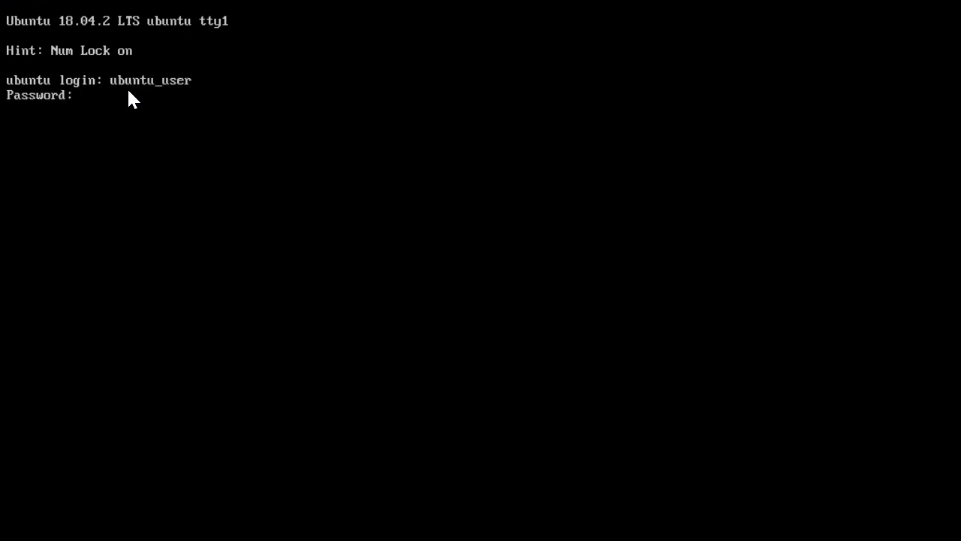
key(Return)
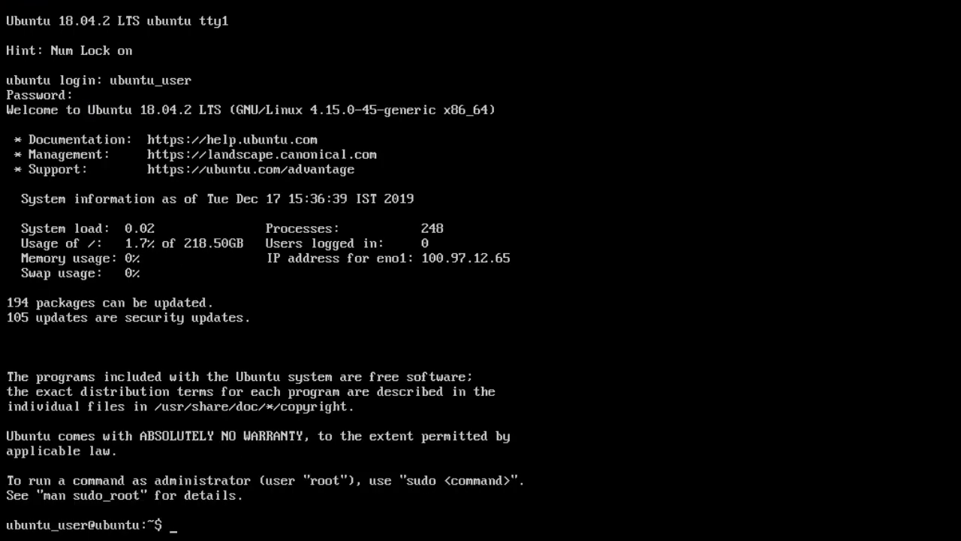
Run sudo tasksel with the sudo password and pick a desktop software collection.
text(sud)
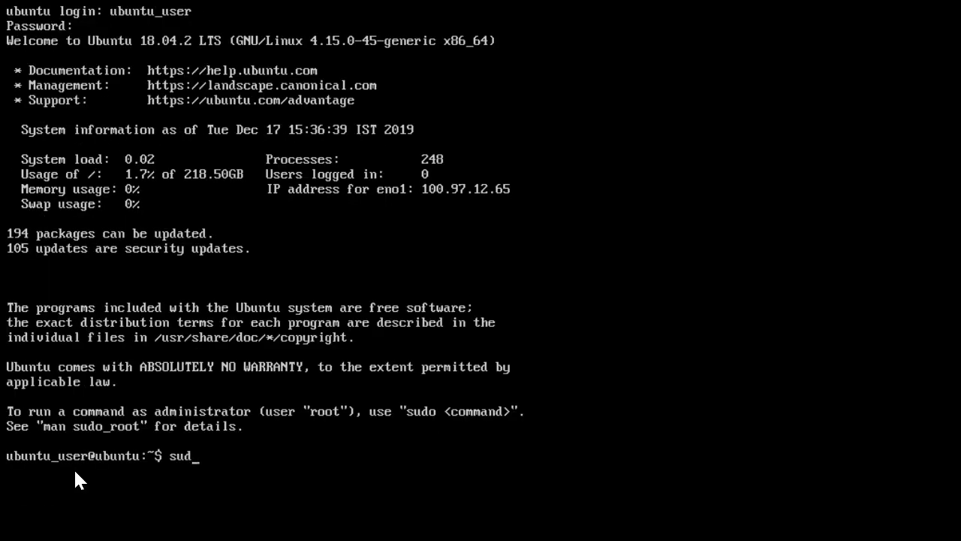
text(o tasksel)
key(Return)
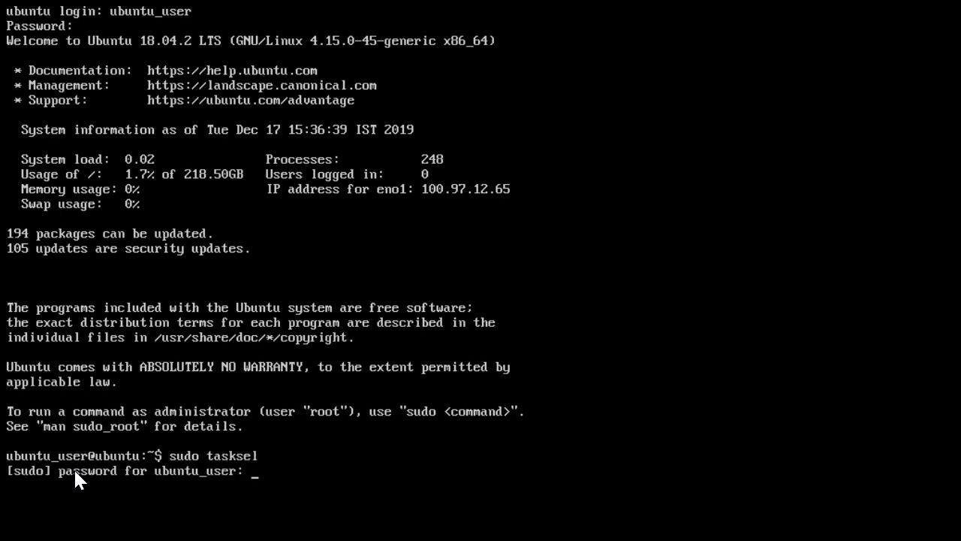
key(Return)
key(Down)
key(Down)
key(Down)
key(Down)
key(Down)
key(Down)
key(Down)
key(Down)
key(Down)
key(Down)
key(Down)
key(Down)
key(Down)
key(Down)
key(Down)
key(Down)
key(Down)
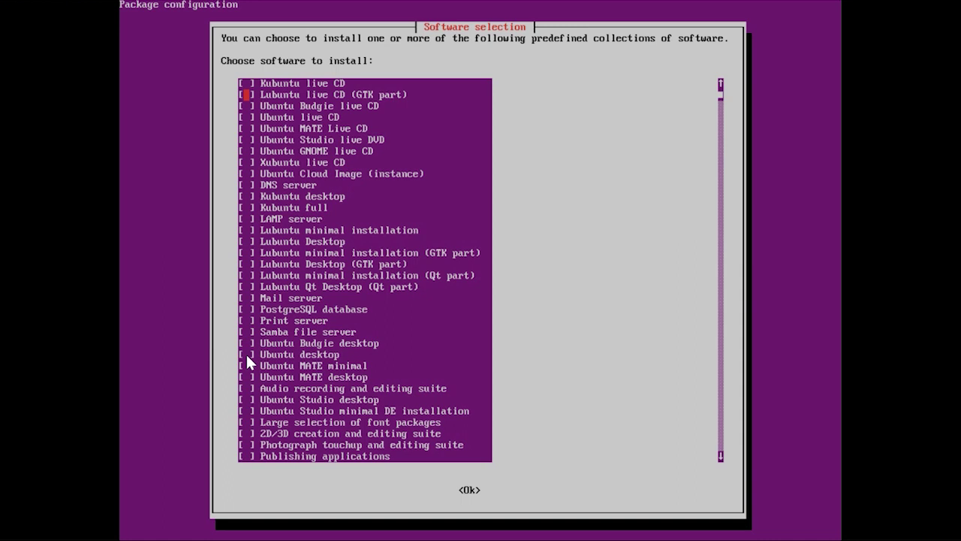
key(Down)
key(Down)
key(Down)
key(Down)
key(Down)
key(Down)
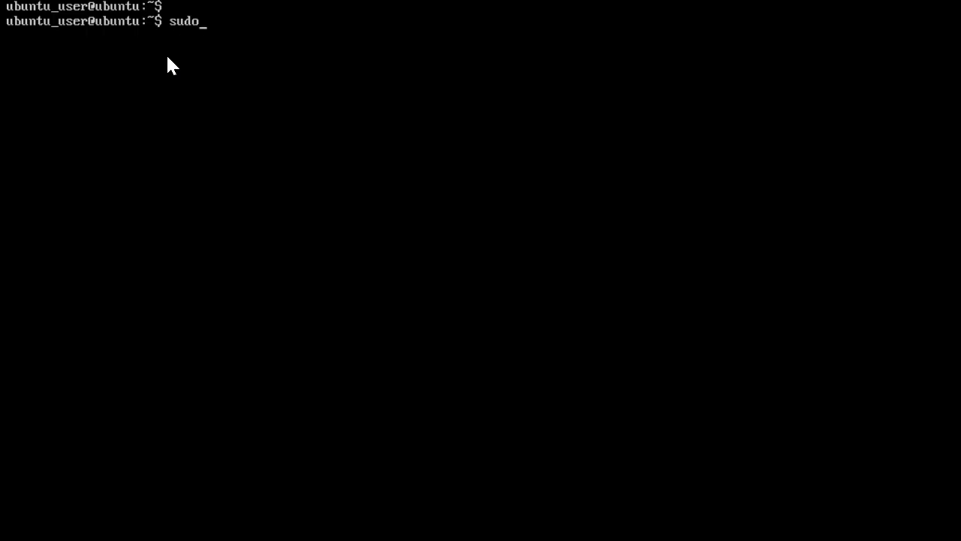
Run sudo init 5 to switch to graphical mode.
text(t)
key(BackSpace)
text(it 5)
key(Return)
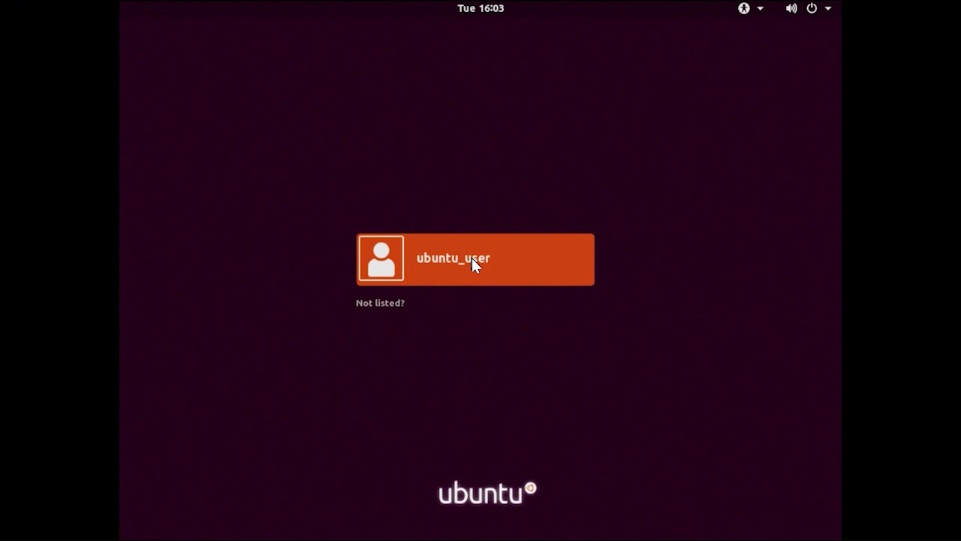
Sign in as the new user with the account password to reach the GNOME desktop.
click(472, 262)
text(*********)
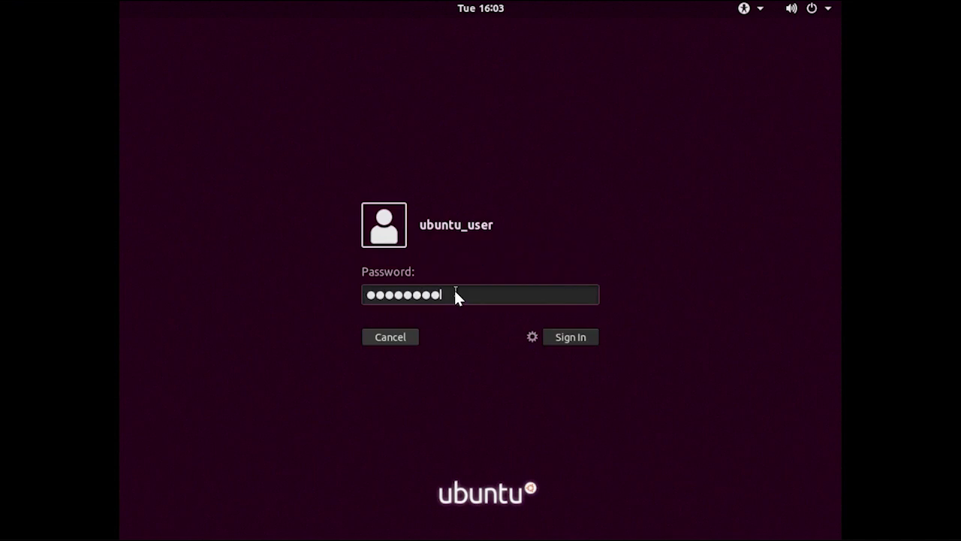
click(556, 336)
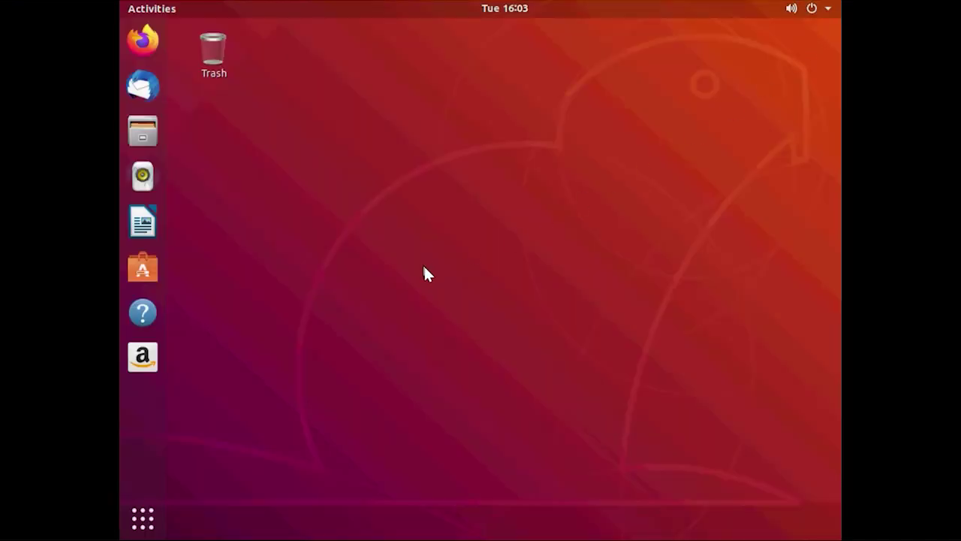